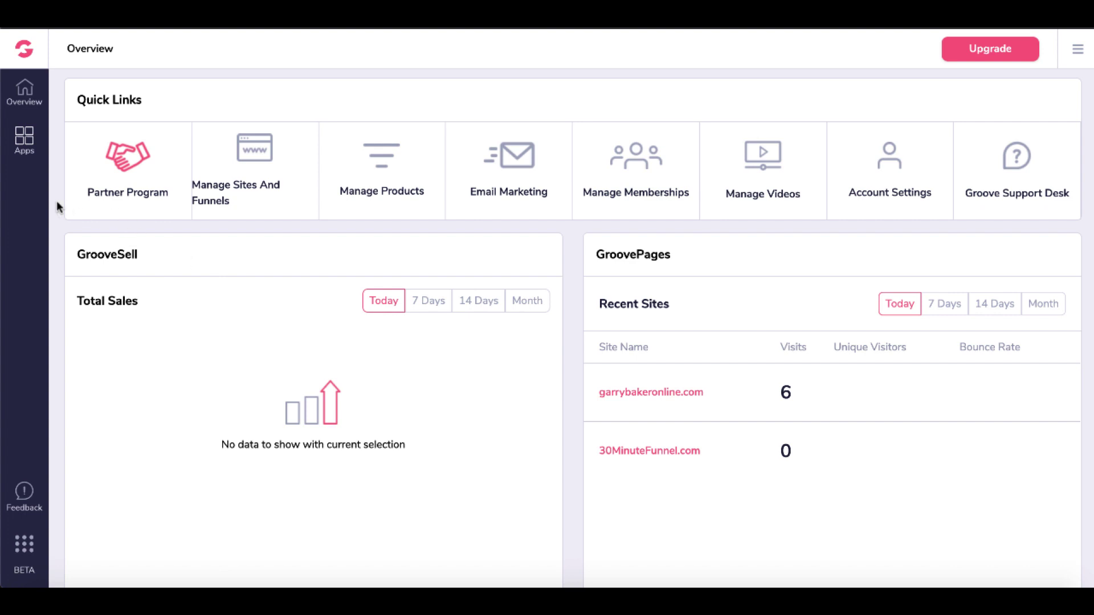
- Switch to GroovePages from the Apps list to reach My Sites
{"action": "left_click", "coordinate": [33, 145]}
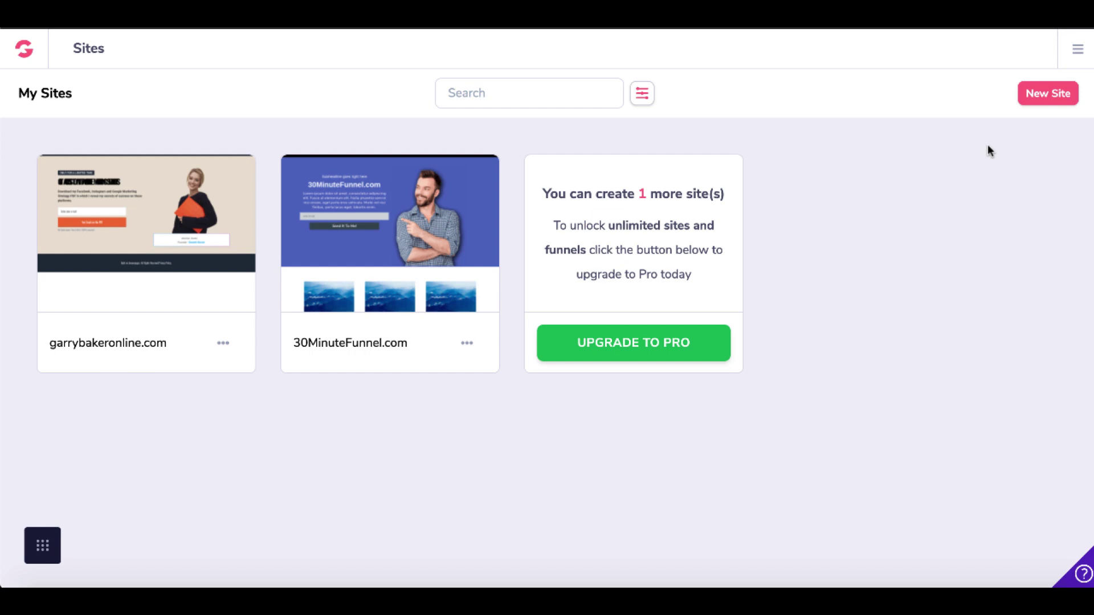
- Build a site named 'leadmagnet' from the free High-Converting Lead Magnet template
{"action": "left_click", "coordinate": [1030, 103]}
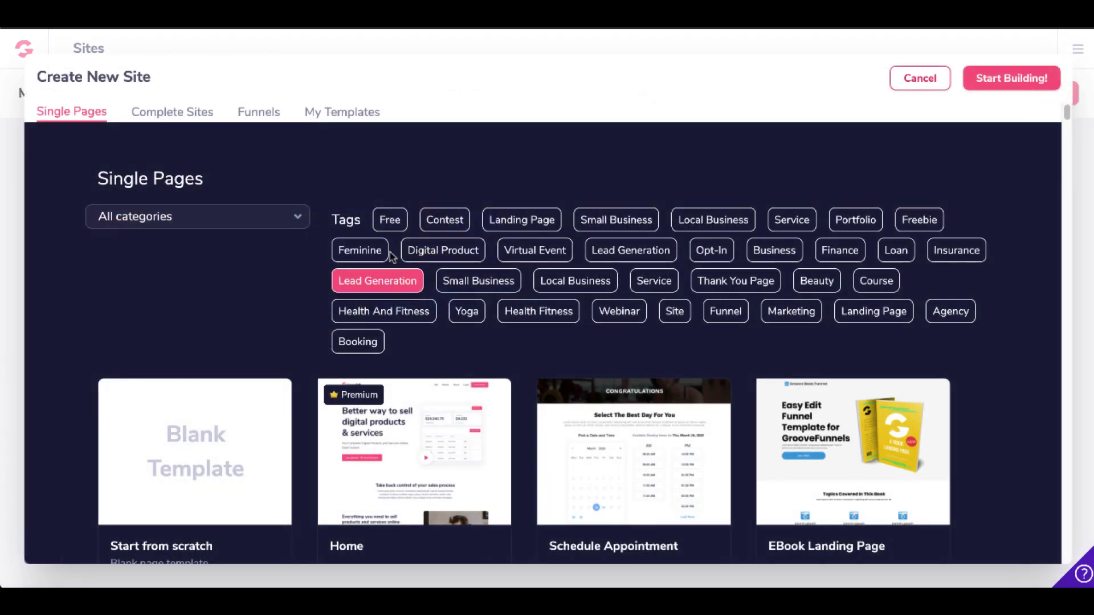
{"action": "left_click", "coordinate": [392, 222]}
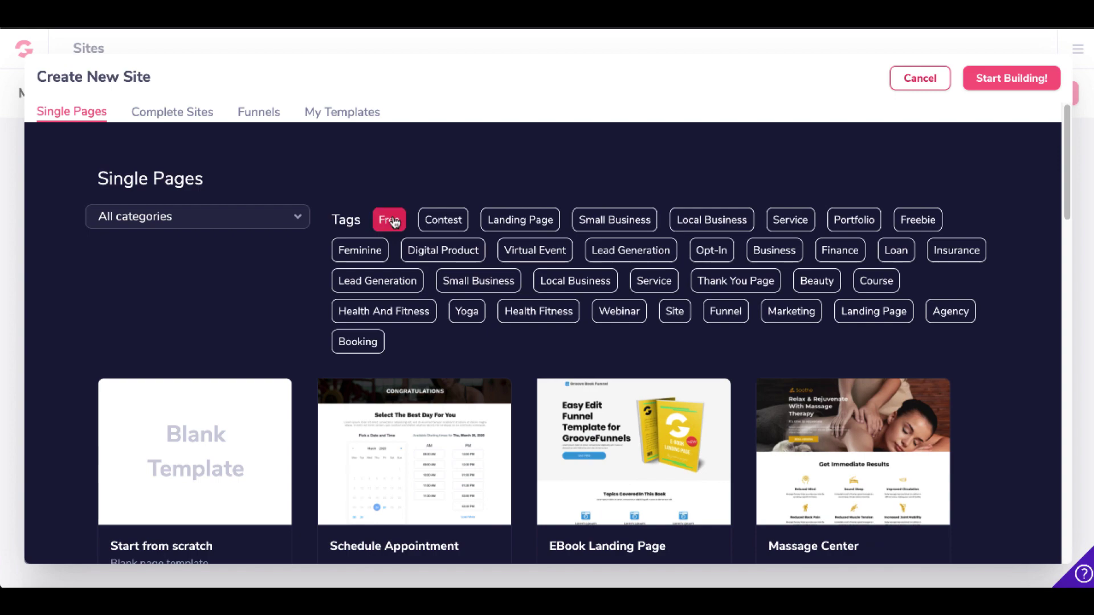
{"action": "scroll", "coordinate": [310, 323], "scroll_direction": "down", "scroll_amount": 5}
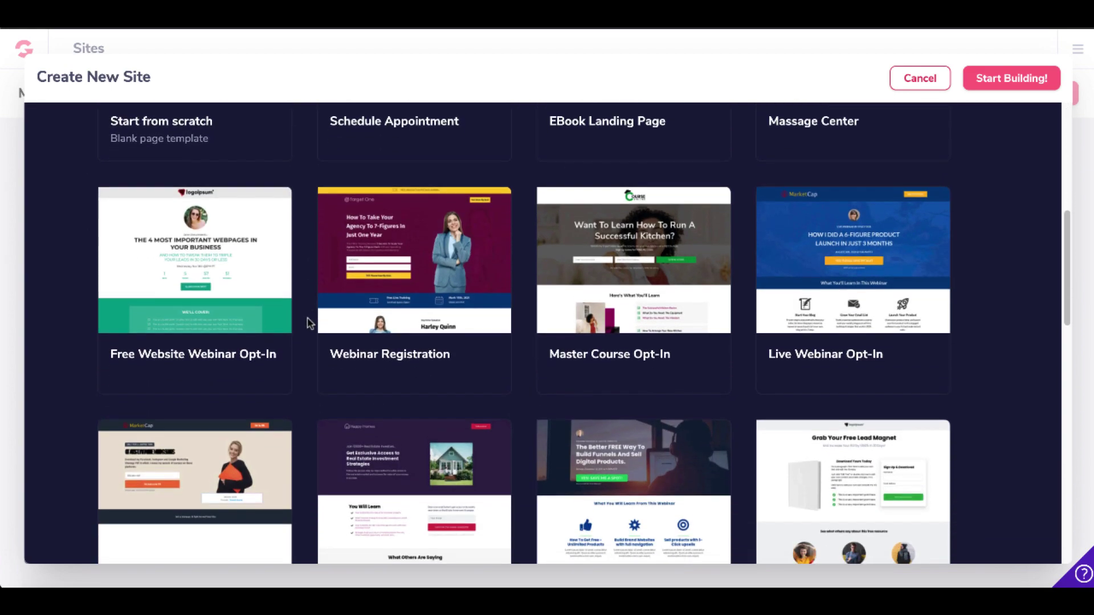
{"action": "scroll", "coordinate": [309, 323], "scroll_direction": "down", "scroll_amount": 1}
{"action": "scroll", "coordinate": [310, 322], "scroll_direction": "down", "scroll_amount": 1}
{"action": "scroll", "coordinate": [310, 322], "scroll_direction": "down", "scroll_amount": 1}
{"action": "scroll", "coordinate": [310, 323], "scroll_direction": "down", "scroll_amount": 1}
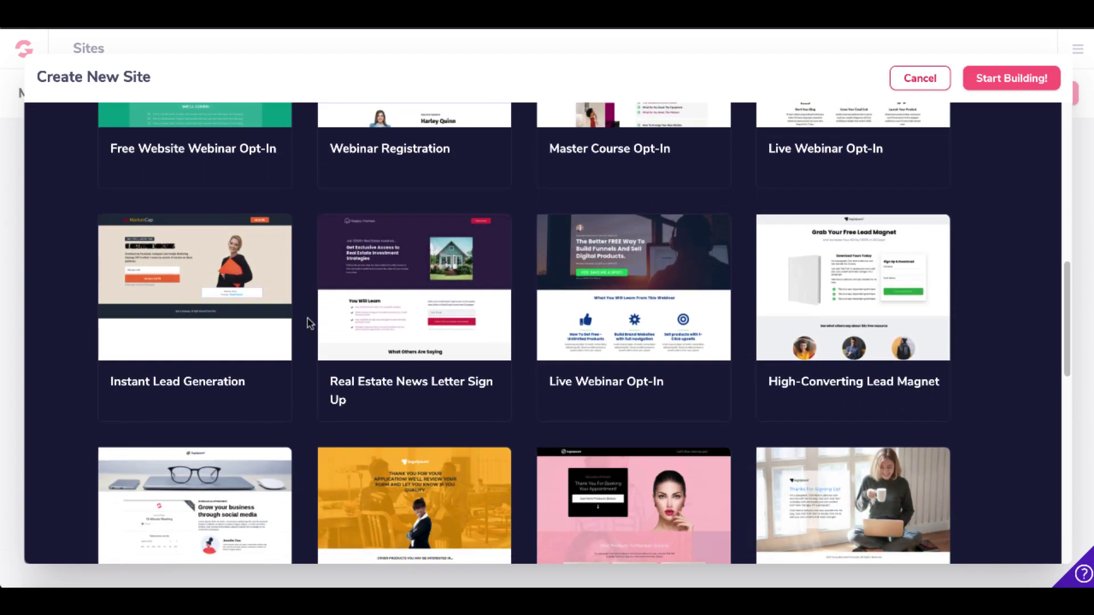
{"action": "scroll", "coordinate": [310, 322], "scroll_direction": "down", "scroll_amount": 1}
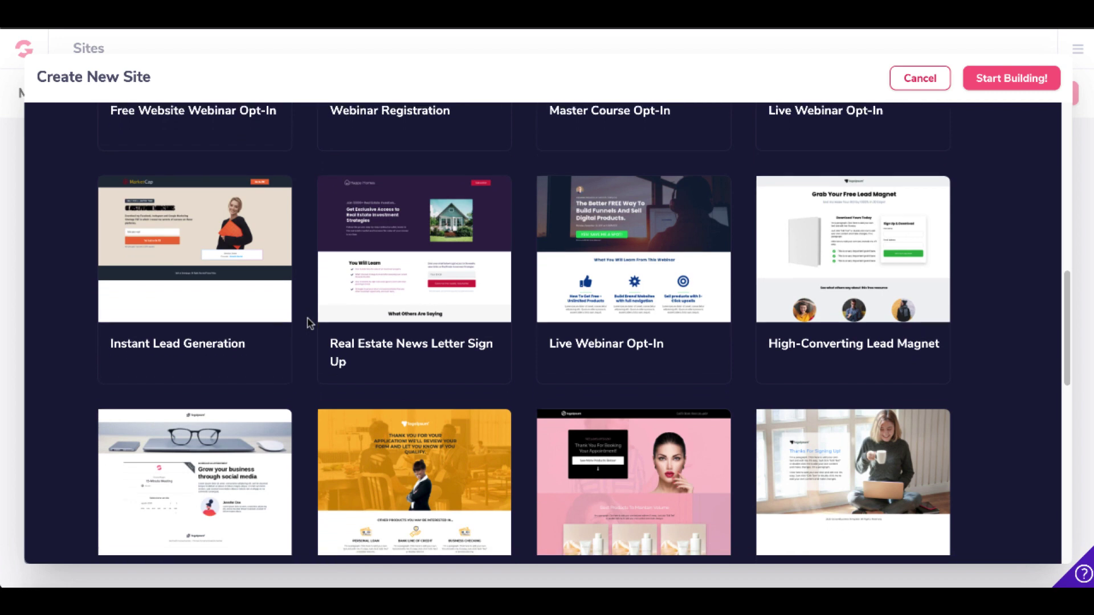
{"action": "scroll", "coordinate": [310, 322], "scroll_direction": "down", "scroll_amount": 2}
{"action": "scroll", "coordinate": [310, 323], "scroll_direction": "up", "scroll_amount": 1}
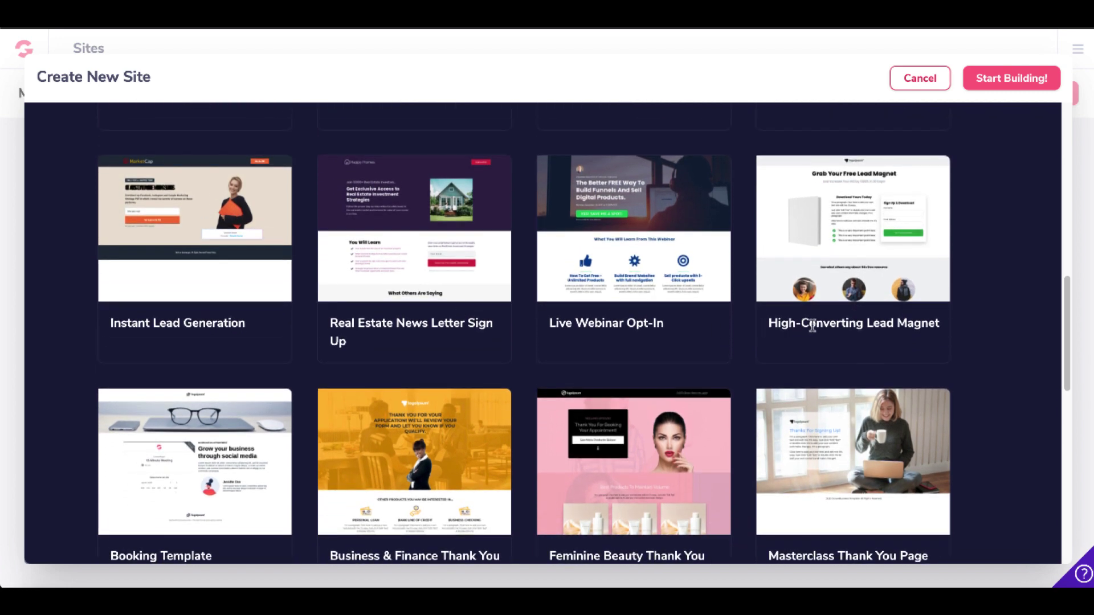
{"action": "mouse_move", "coordinate": [853, 249]}
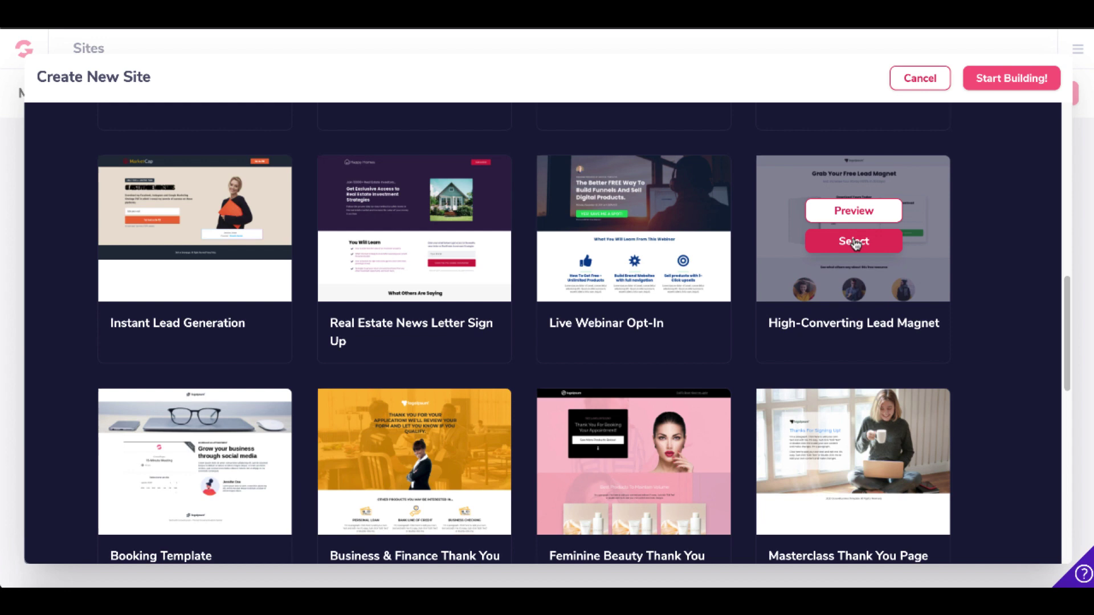
{"action": "left_click", "coordinate": [854, 243]}
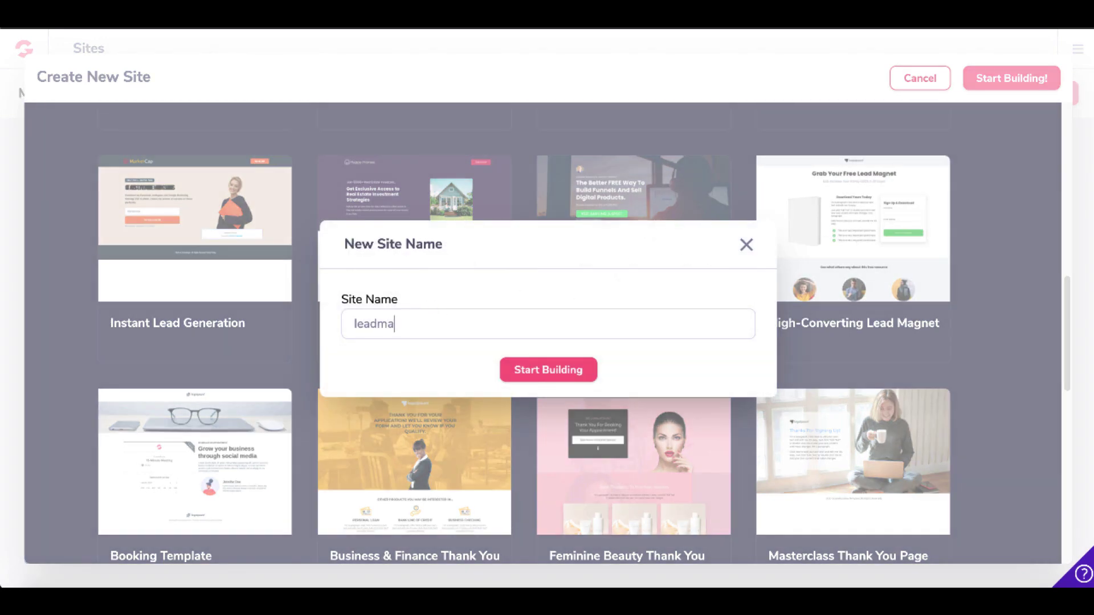
{"action": "left_click", "coordinate": [517, 368]}
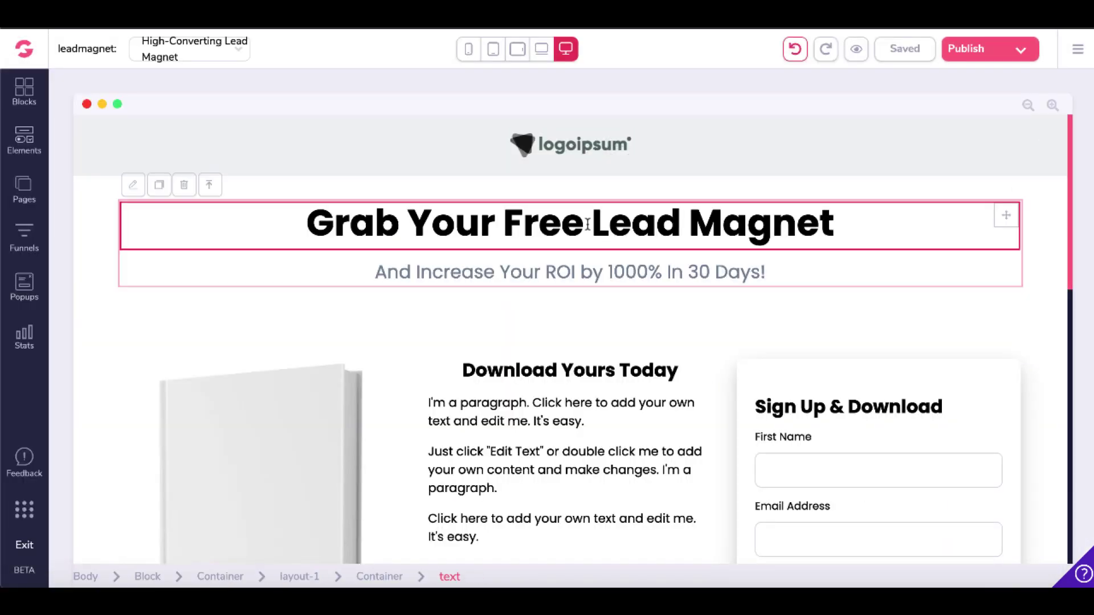
{"action": "scroll", "coordinate": [793, 437], "scroll_direction": "down", "scroll_amount": 2}
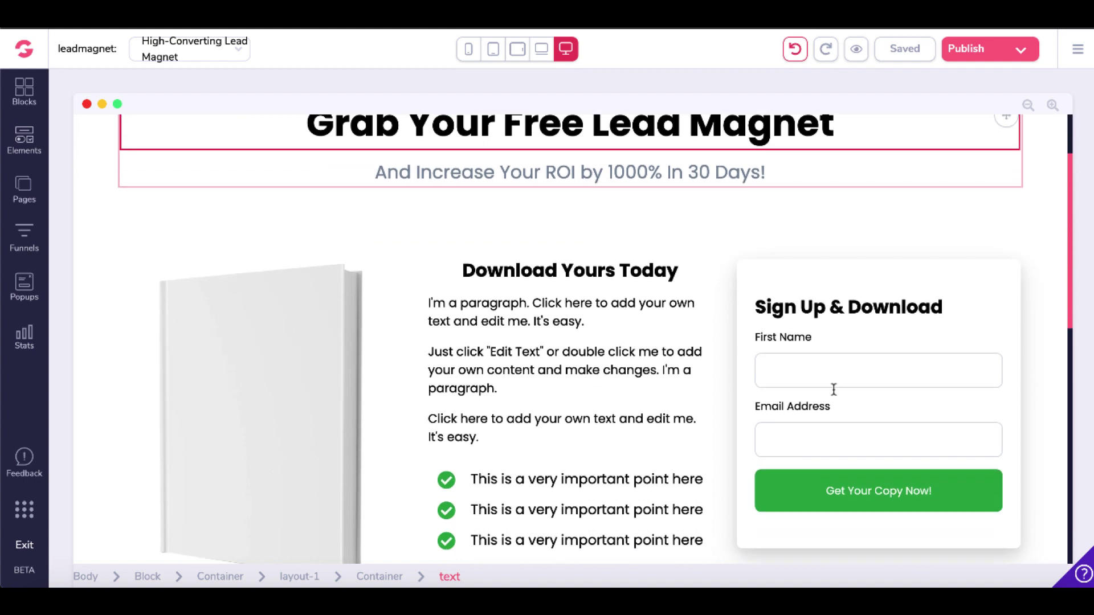
{"action": "scroll", "coordinate": [809, 409], "scroll_direction": "up", "scroll_amount": 2}
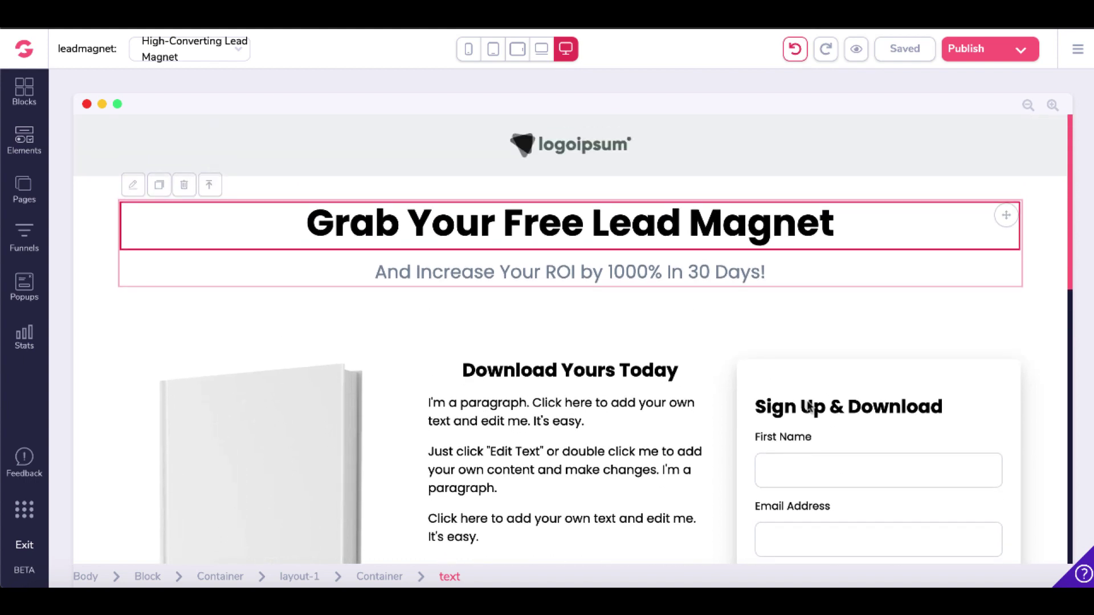
- Publish the page to 30minutemarketing.groovepages.com in folder 'leadmagnet' and view it live
{"action": "left_click", "coordinate": [1022, 51]}
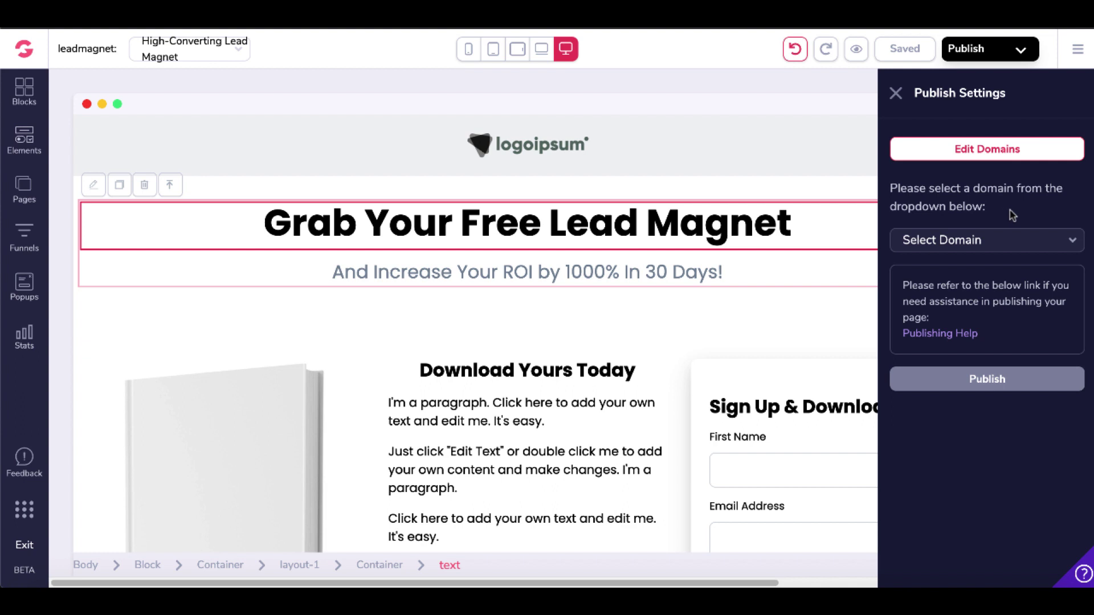
{"action": "left_click", "coordinate": [1069, 244]}
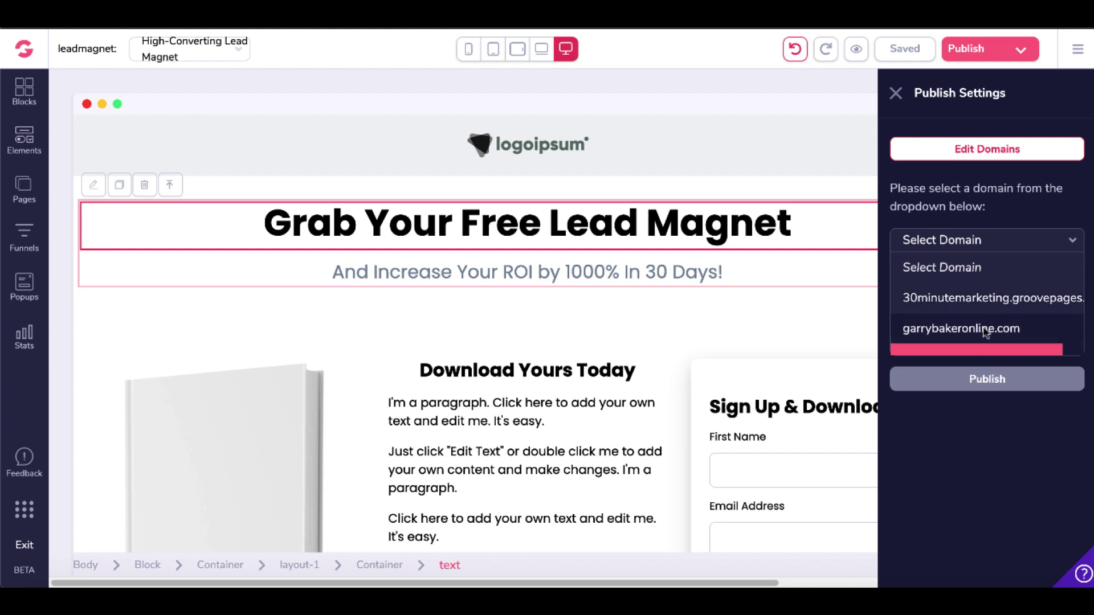
{"action": "left_click", "coordinate": [967, 304]}
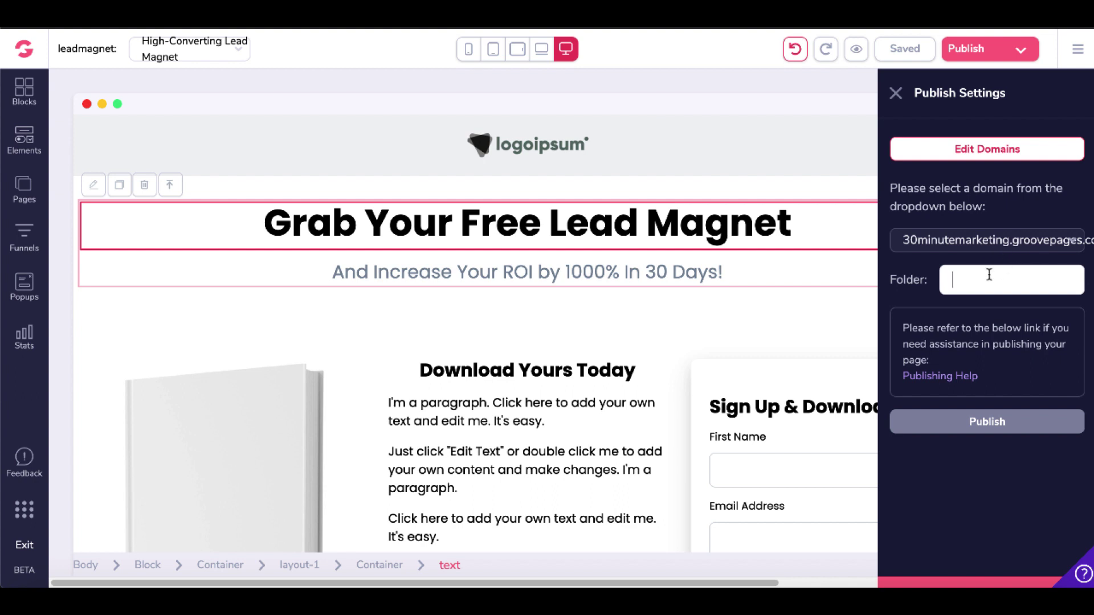
{"action": "type", "text": "leadmagnet"}
{"action": "left_click", "coordinate": [956, 421]}
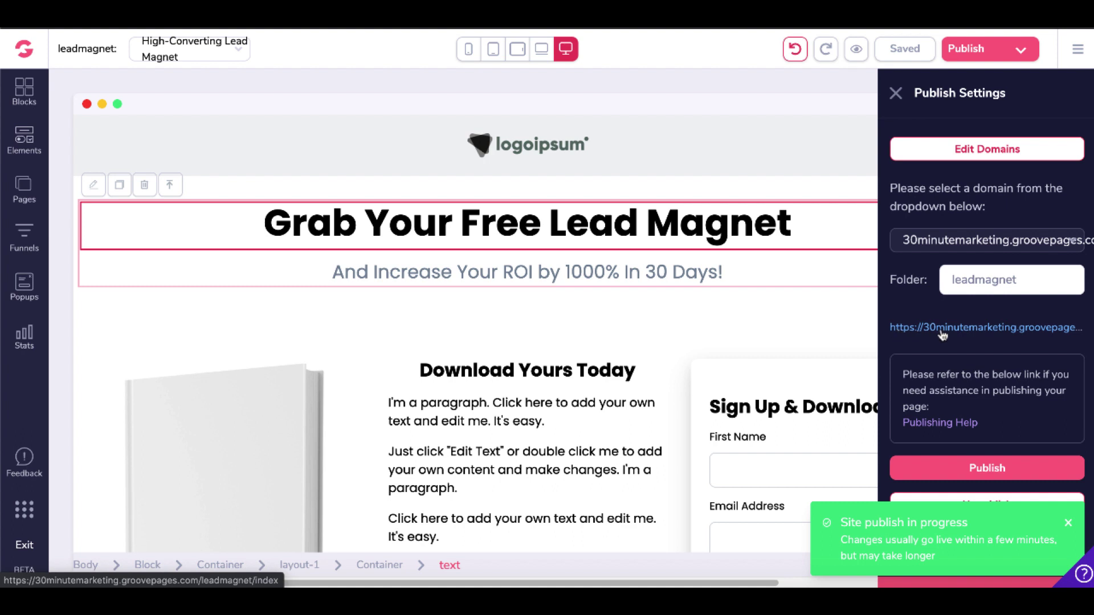
{"action": "left_click", "coordinate": [941, 330]}
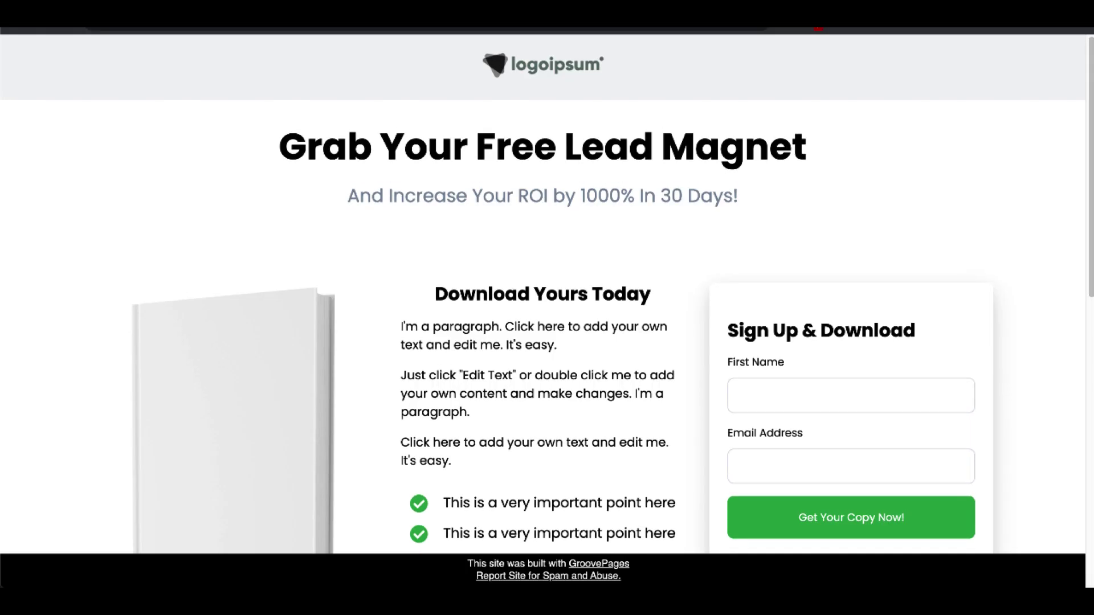
- Annotate the header area of the live lead magnet page
{"action": "left_click_drag", "start_coordinate": [51, 73], "coordinate": [115, 56]}
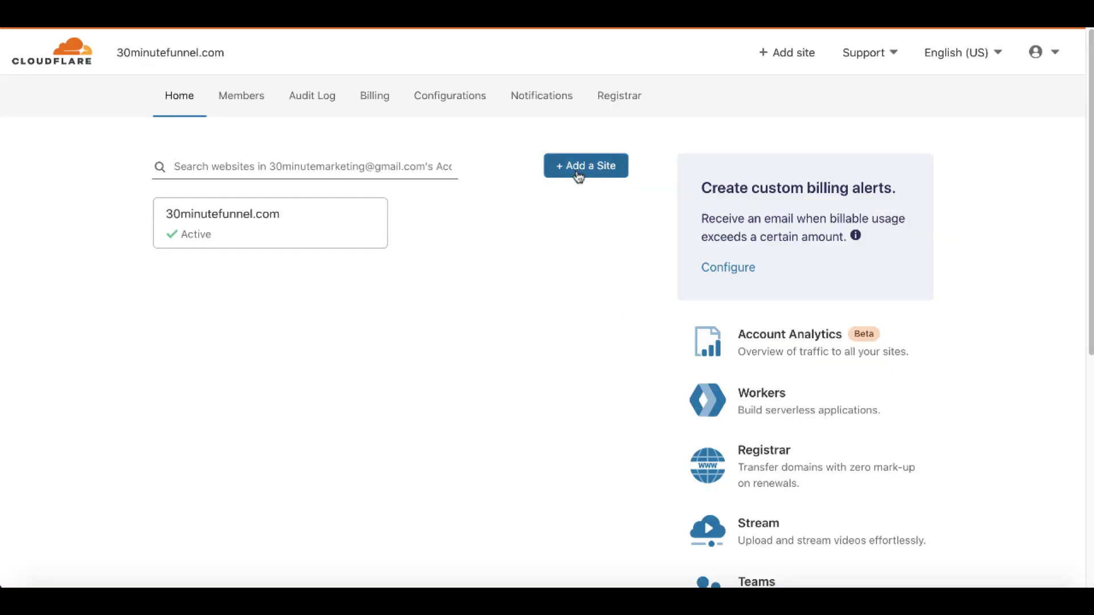
- Check 30minutefunnel.com's Cloudflare DNS and SSL/TLS, then edit garrybakeronline.com in GroovePages
{"action": "left_click", "coordinate": [293, 237]}
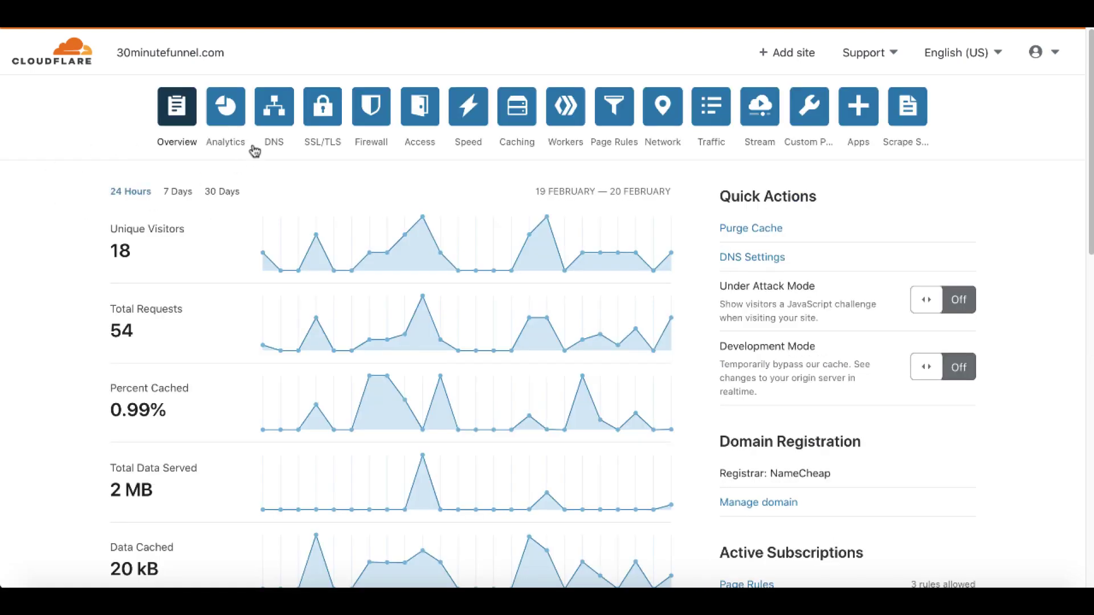
{"action": "left_click", "coordinate": [274, 109]}
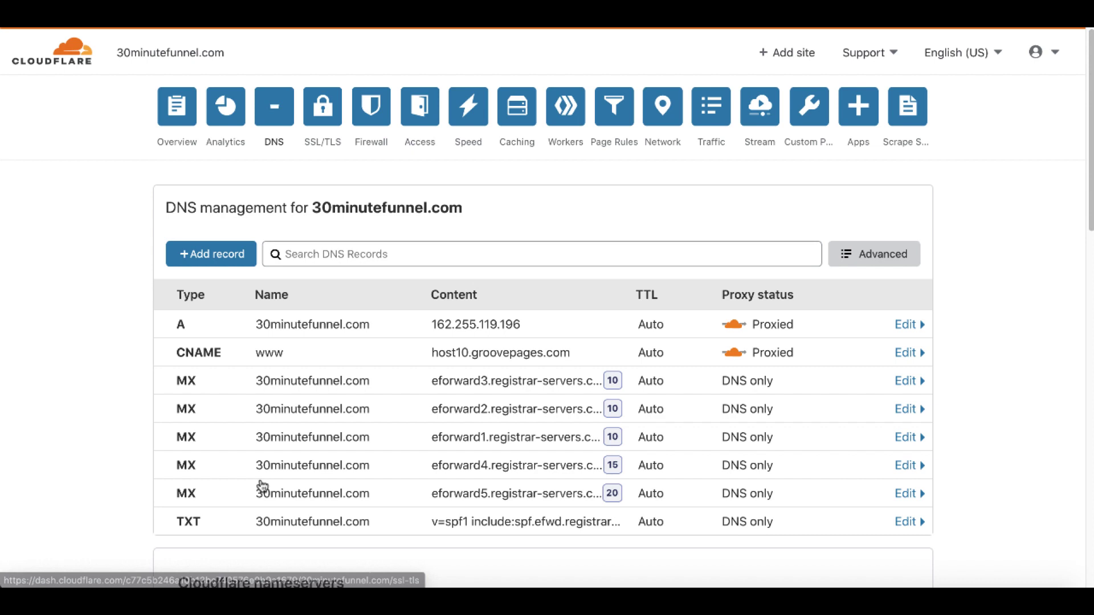
{"action": "left_click", "coordinate": [330, 116]}
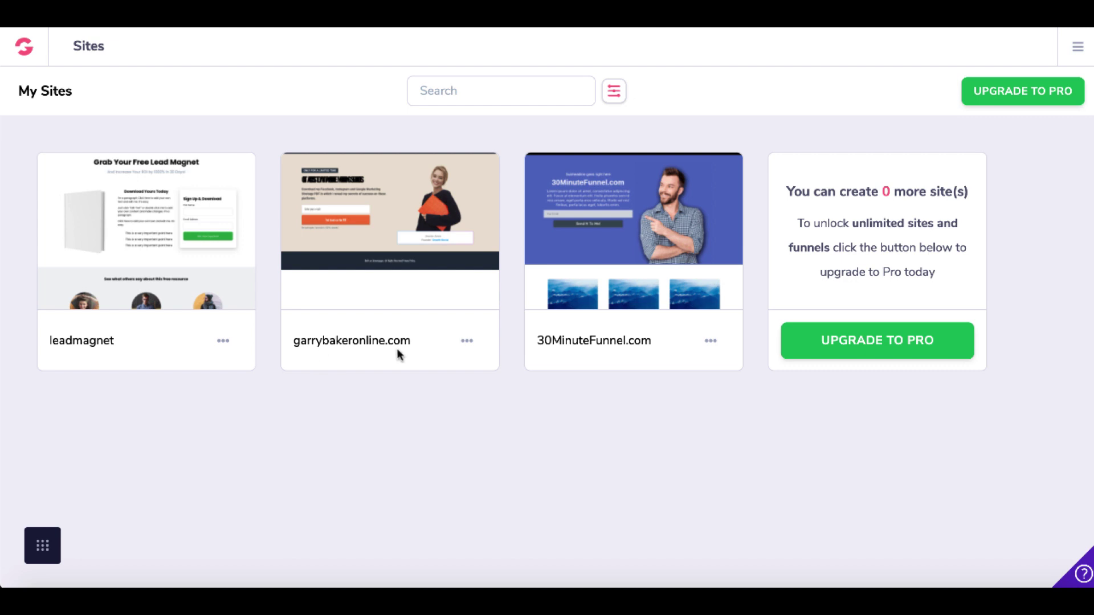
{"action": "left_click", "coordinate": [391, 233]}
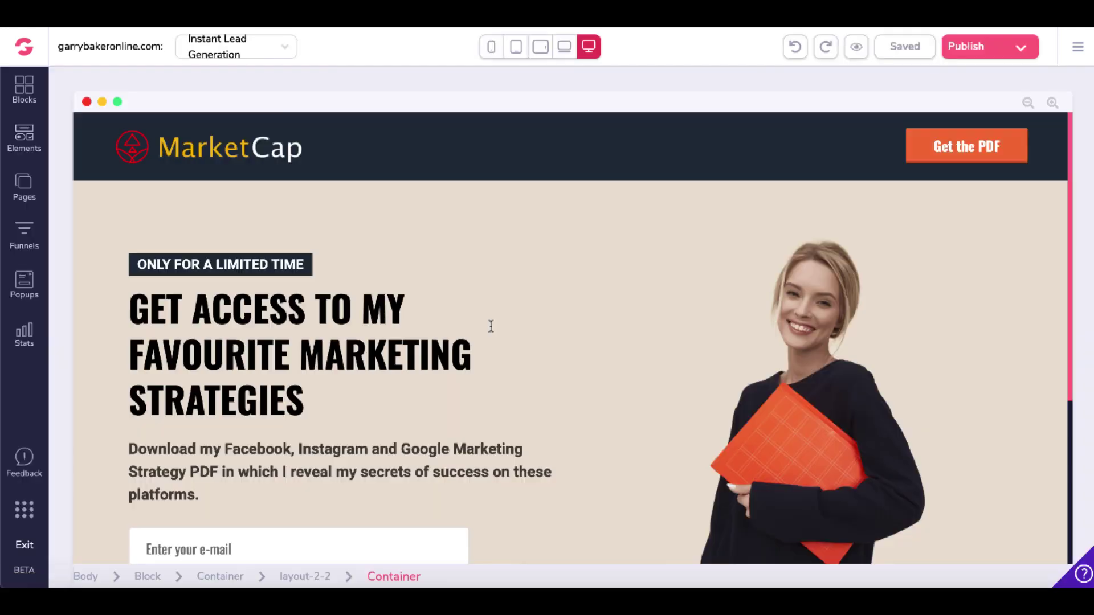
- Keep garrybakeronline.com as the publish domain and view the live /index page
{"action": "left_click", "coordinate": [1022, 60]}
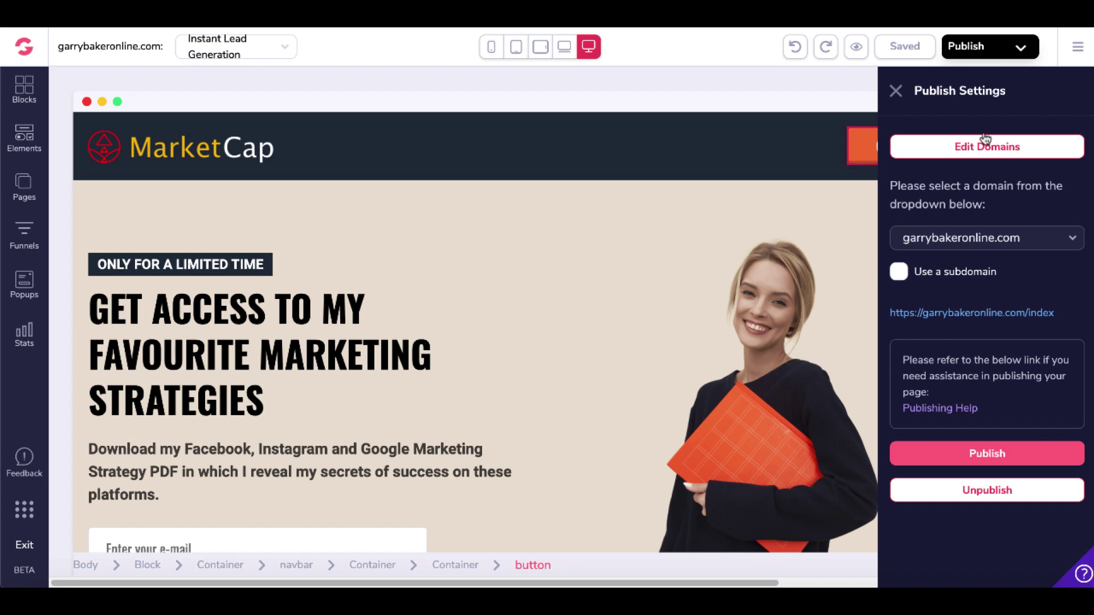
{"action": "left_click", "coordinate": [1067, 245]}
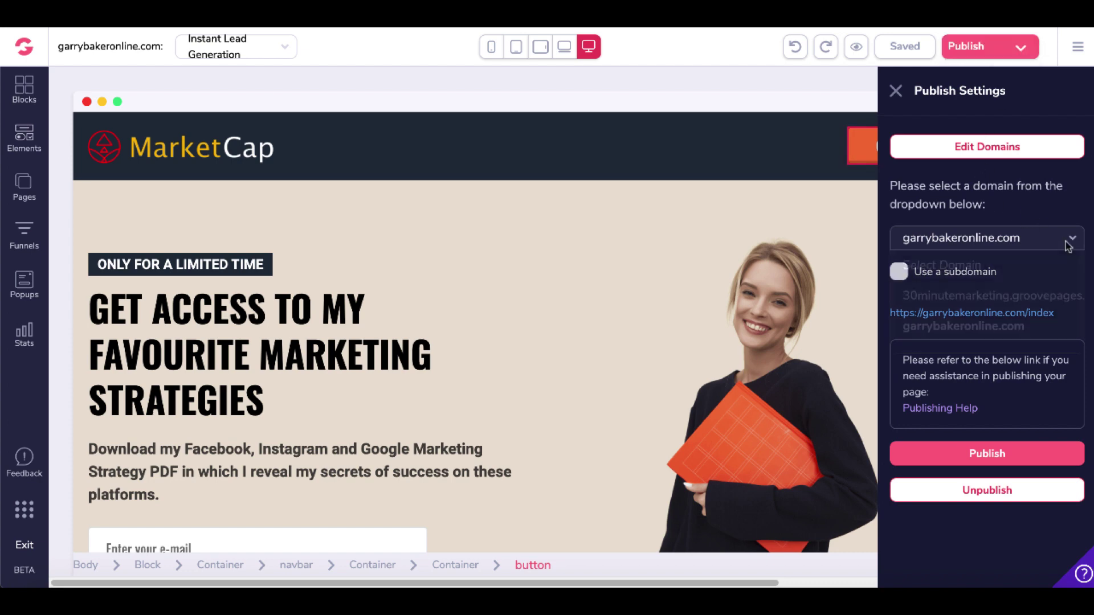
{"action": "left_click", "coordinate": [962, 327]}
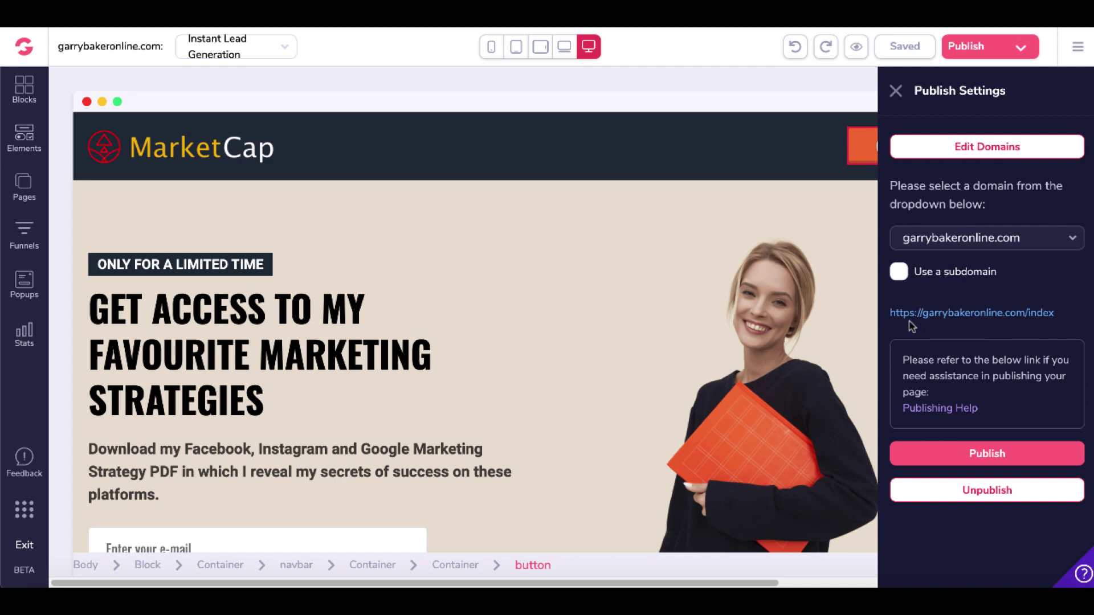
{"action": "left_click", "coordinate": [975, 315]}
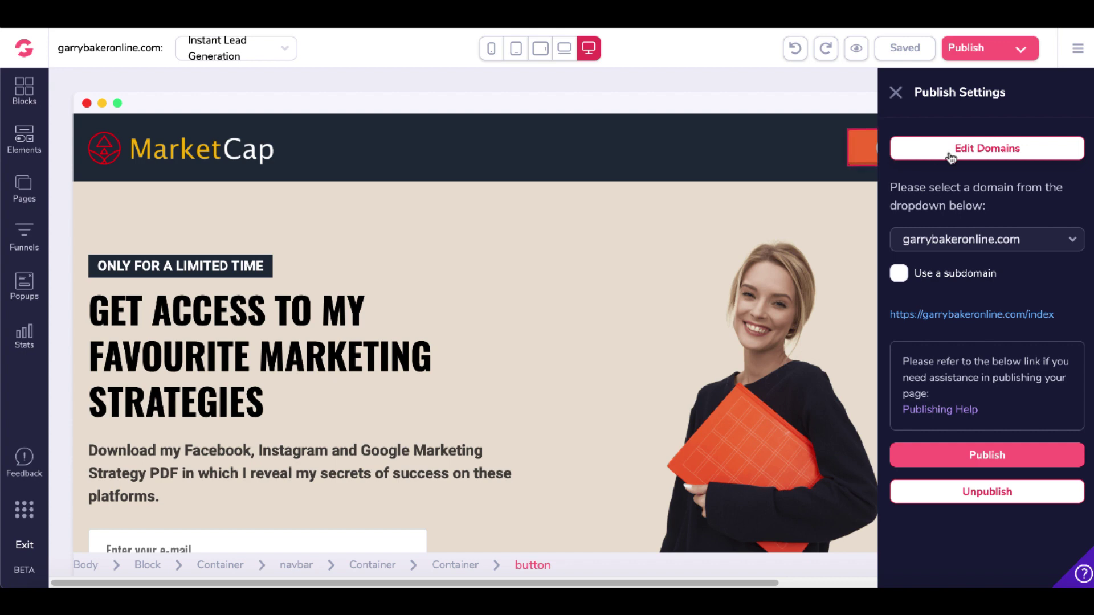
- Open garrybakeronline.com's DNS records from My Account > Domains
{"action": "left_click", "coordinate": [951, 157]}
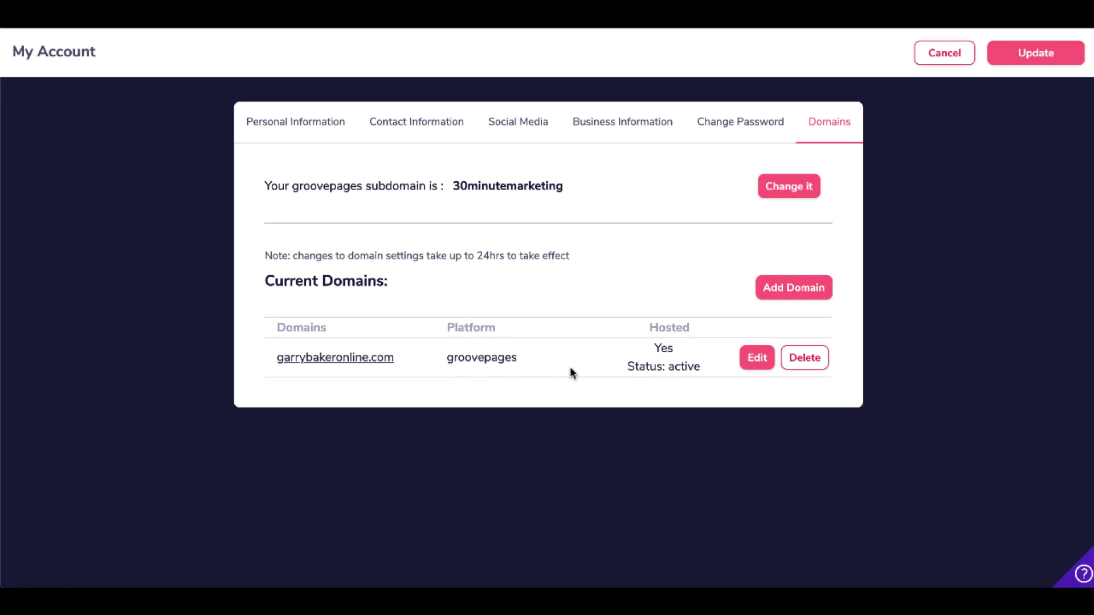
{"action": "left_click", "coordinate": [758, 359]}
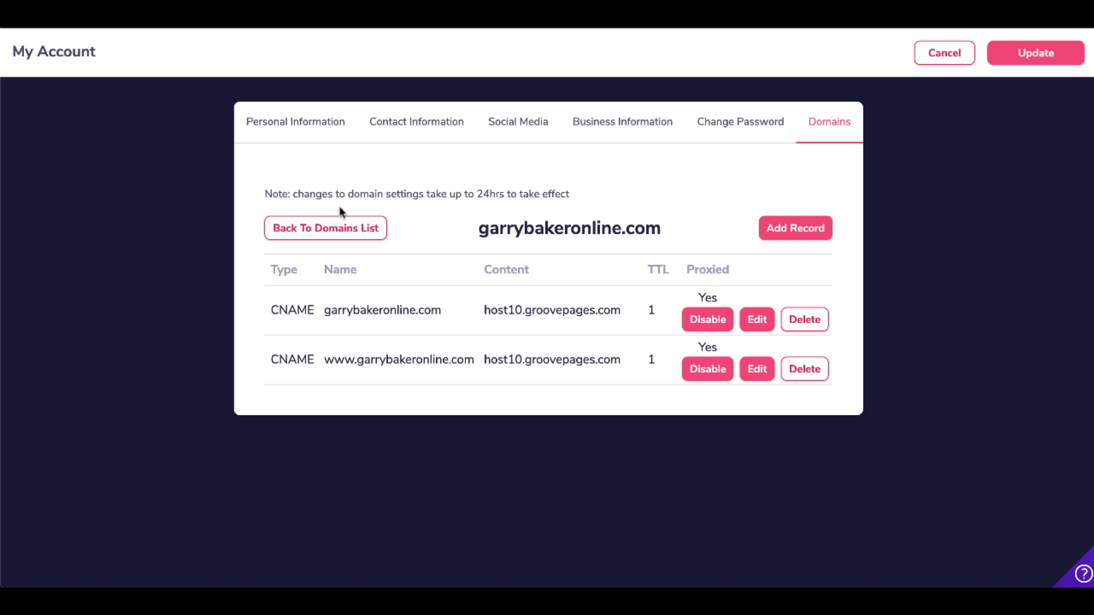
- Add and save feedthealgorithm.online as a GroovePages-hosted domain
{"action": "left_click", "coordinate": [335, 230]}
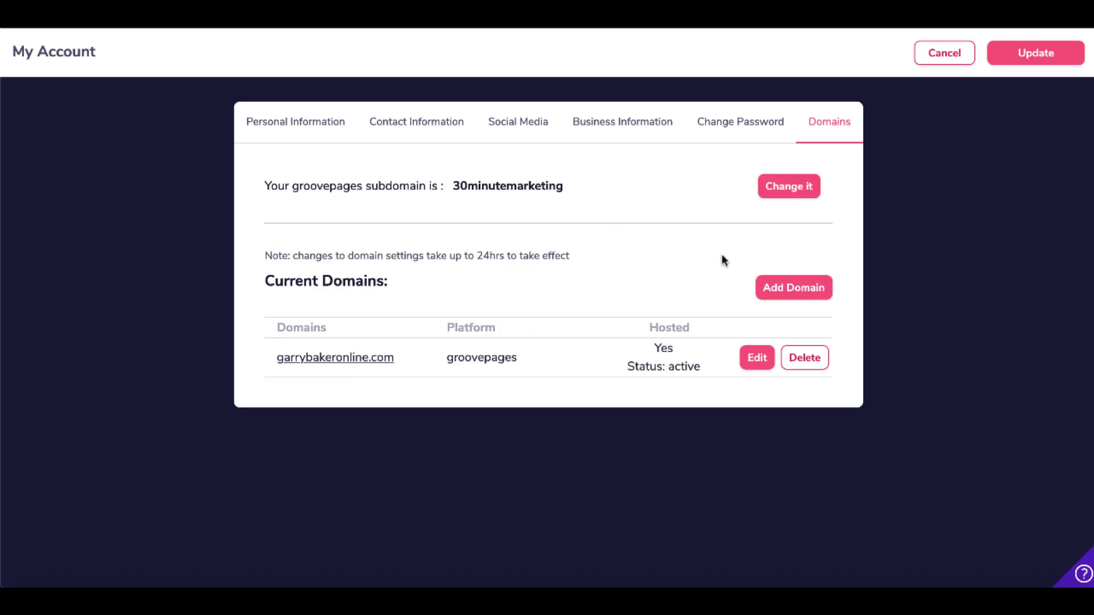
{"action": "left_click", "coordinate": [774, 295]}
{"action": "scroll", "coordinate": [285, 382], "scroll_direction": "down", "scroll_amount": 1}
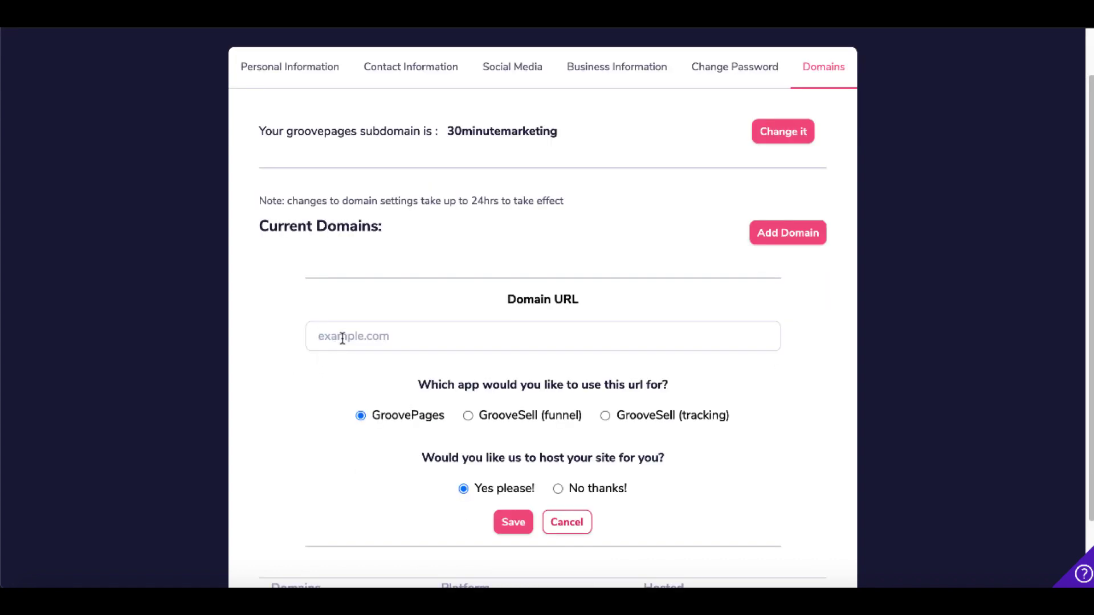
{"action": "type", "text": "feedthealgorithm.online"}
{"action": "left_click", "coordinate": [511, 528]}
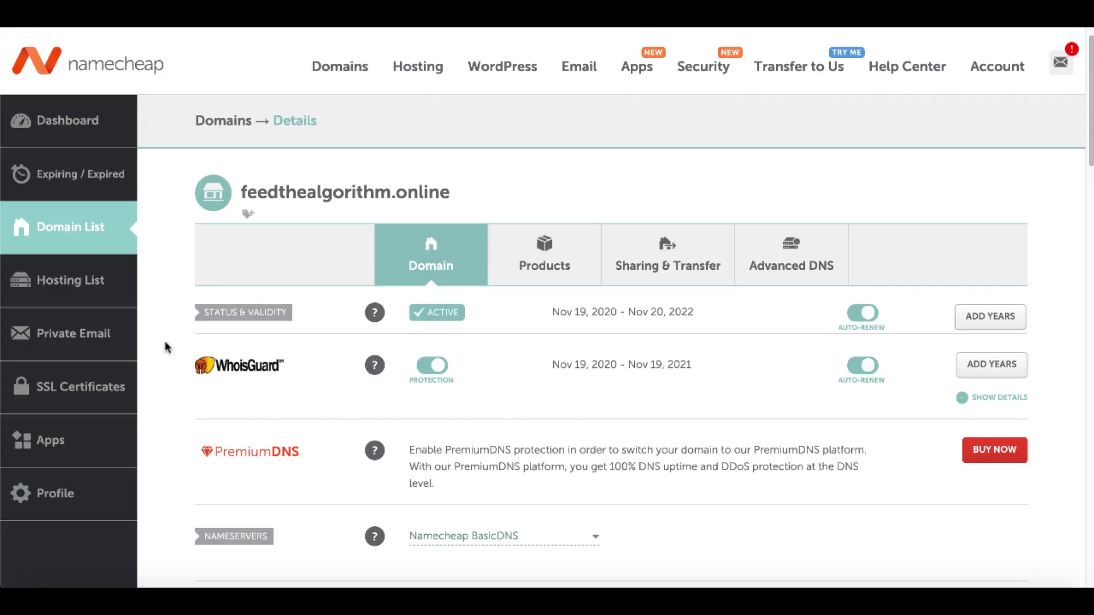
{"action": "scroll", "coordinate": [167, 346], "scroll_direction": "down", "scroll_amount": 1}
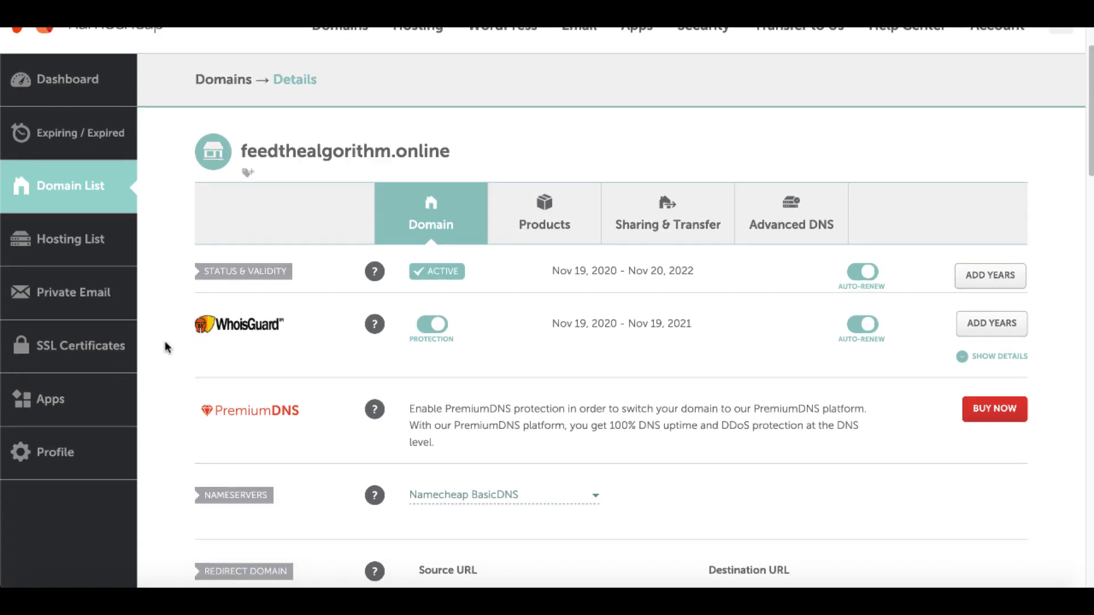
- Give feedthealgorithm.online Custom DNS in Namecheap, with apollo.ns.cloudflare.com as Nameserver 1
{"action": "left_click", "coordinate": [598, 498]}
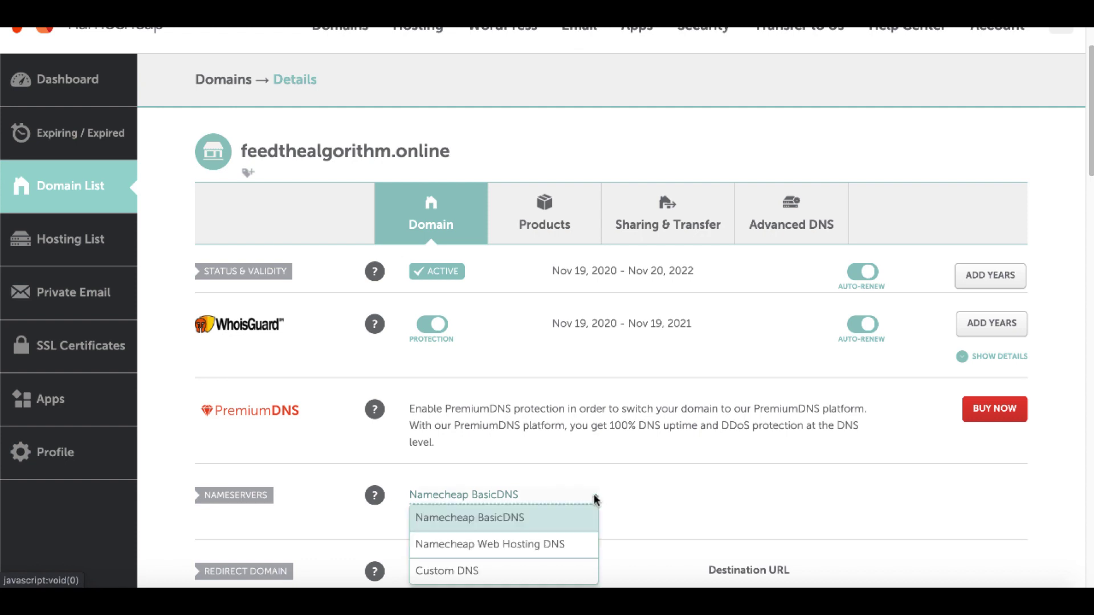
{"action": "left_click", "coordinate": [477, 573]}
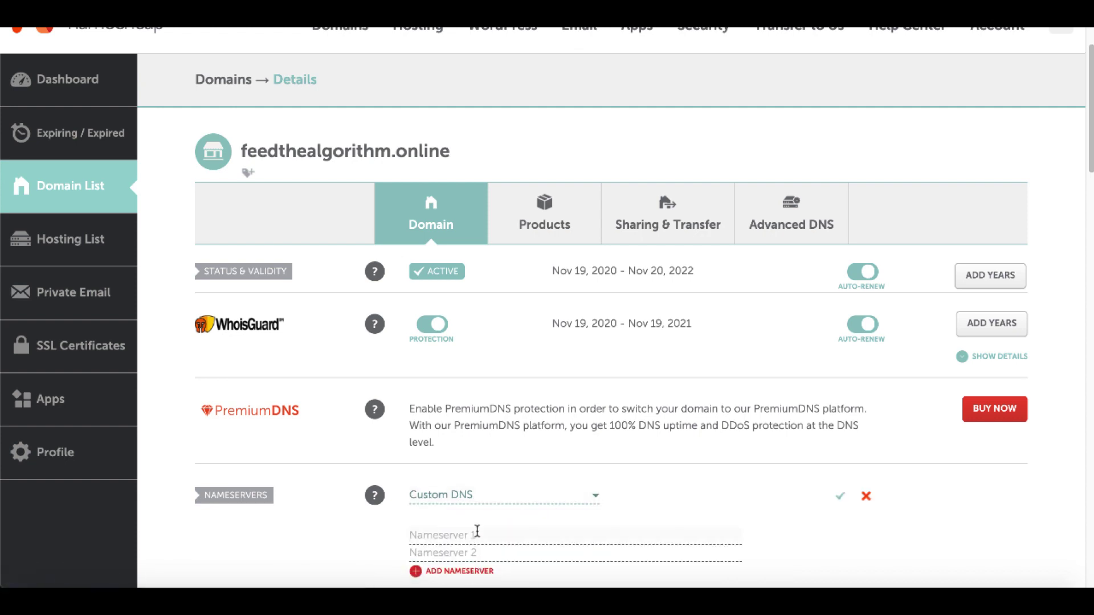
{"action": "type", "text": "apollo.ns.cloudflare.com"}
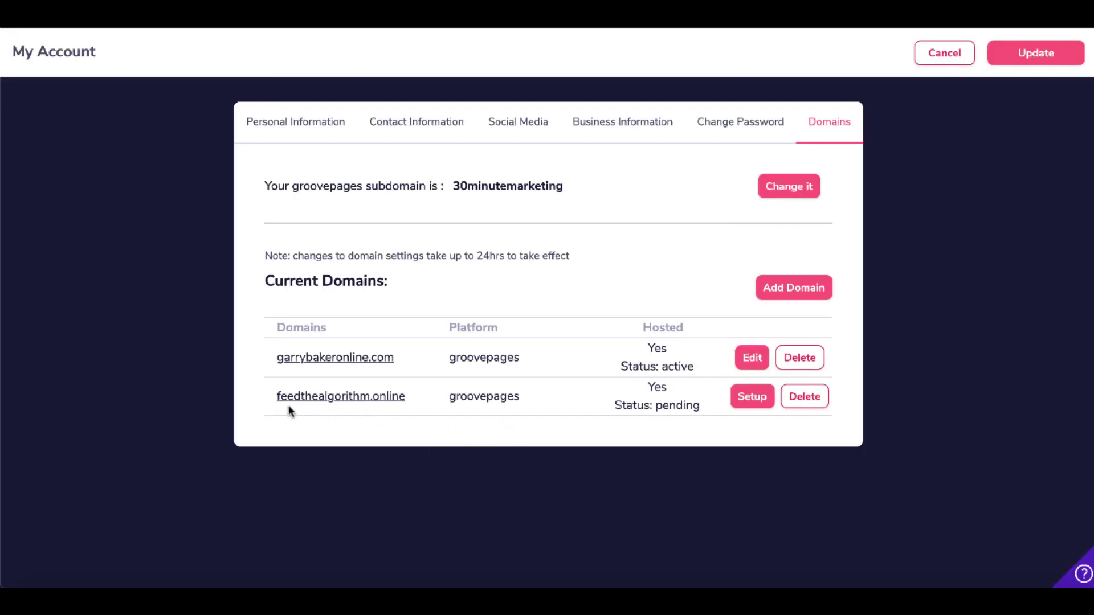
- Review feedthealgorithm.online's nameserver setup, then close My Account
{"action": "left_click", "coordinate": [755, 406]}
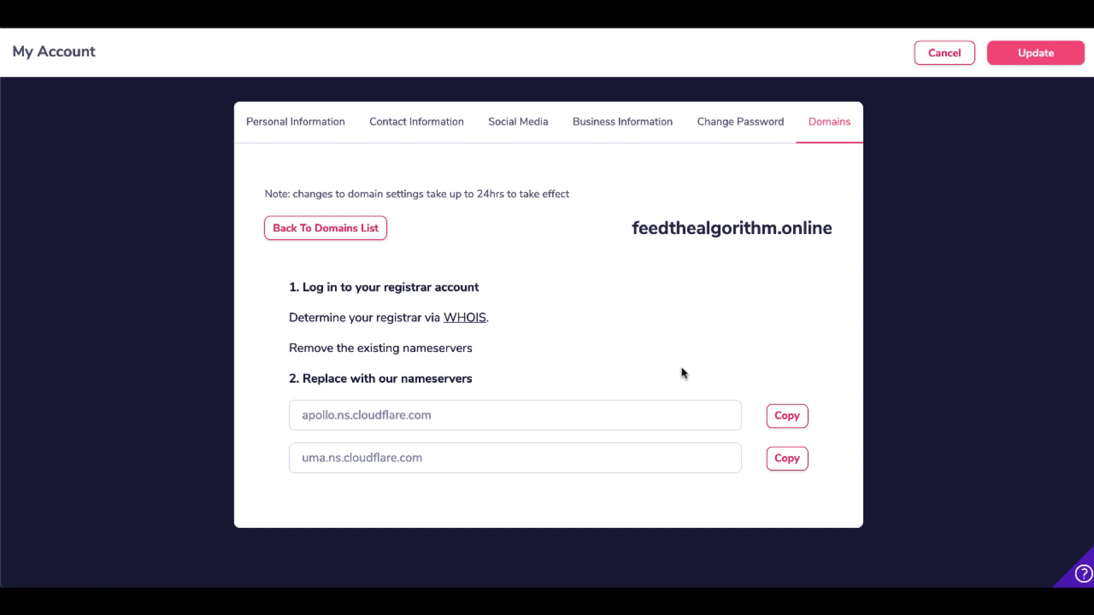
{"action": "left_click", "coordinate": [359, 230]}
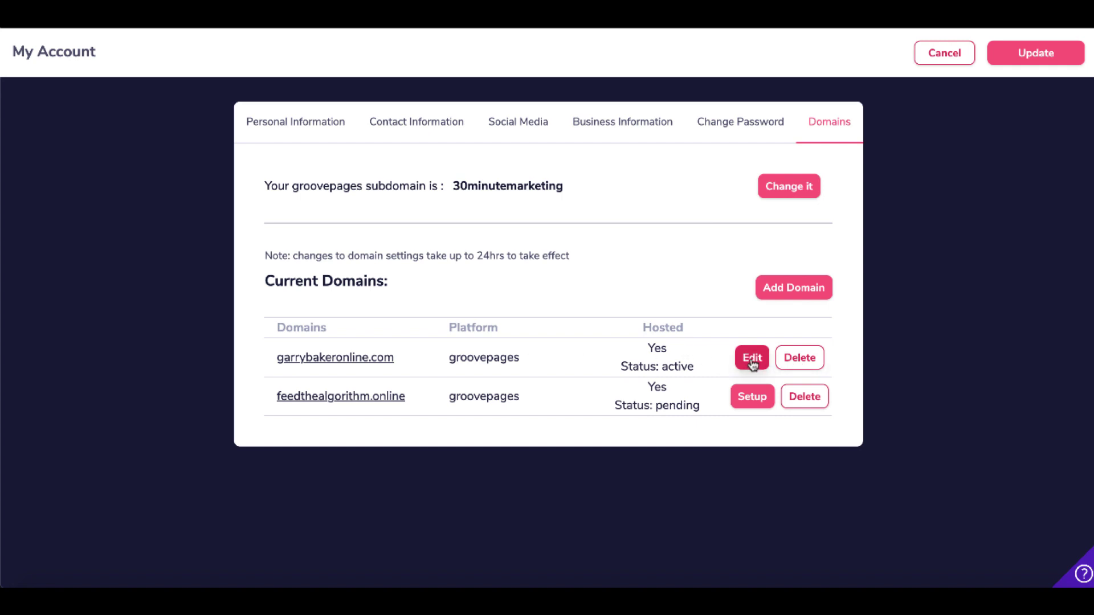
{"action": "left_click", "coordinate": [945, 54]}
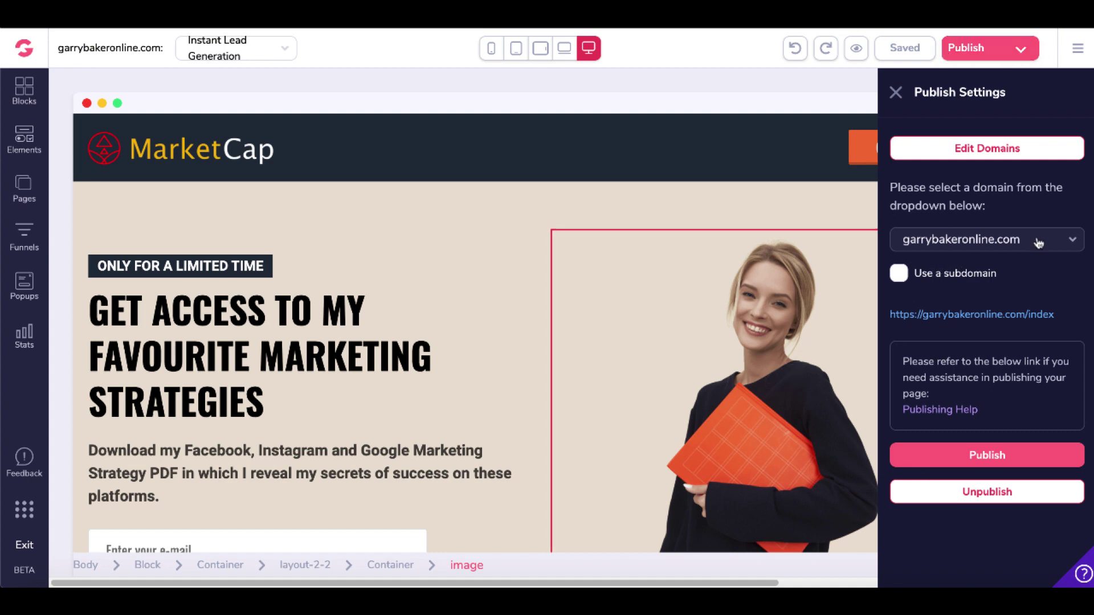
- Confirm feedthealgorithm.online now appears among the publishing domains, keeping garrybakeronline.com selected
{"action": "left_click", "coordinate": [1072, 243]}
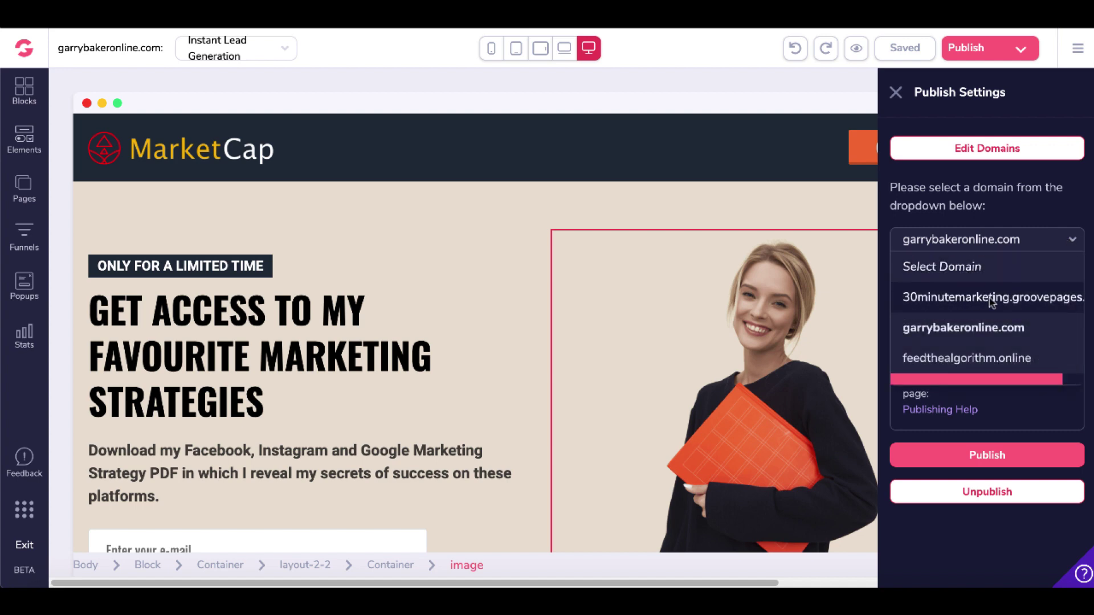
{"action": "left_click", "coordinate": [990, 328]}
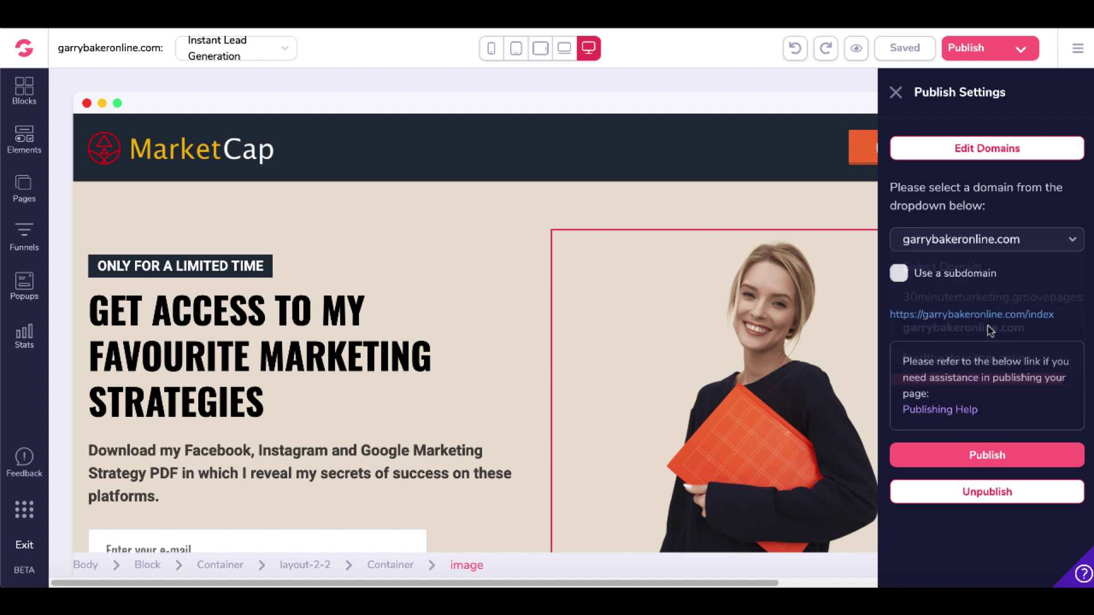